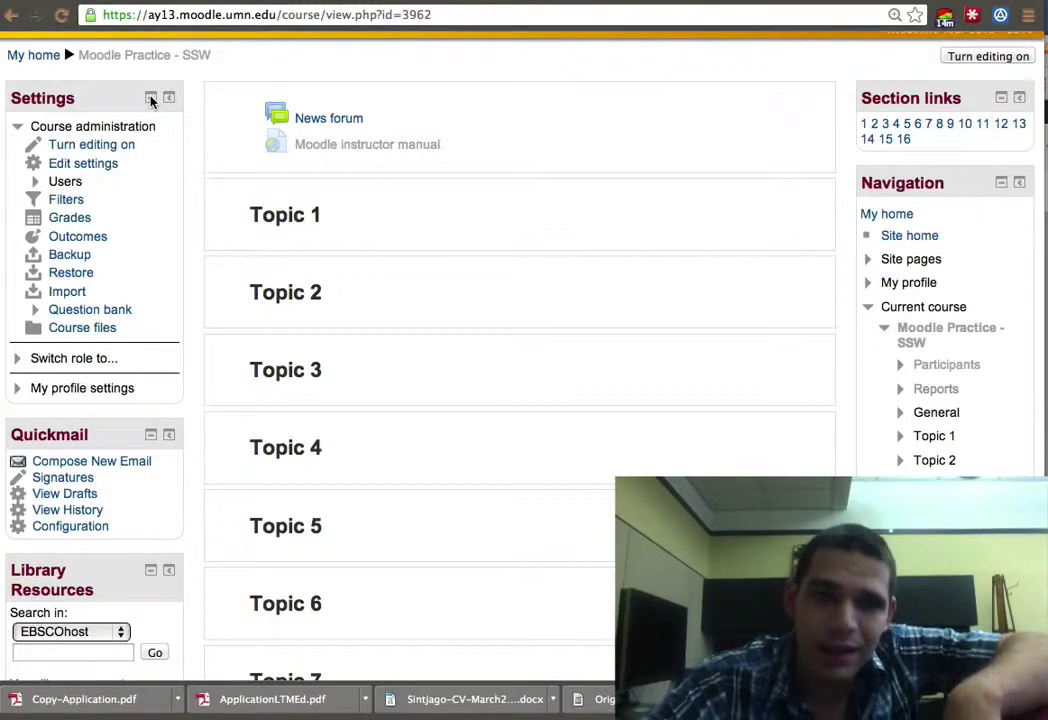
Step: Collapse all seven side blocks, from Settings and Quickmail through Section links, Navigation and Activities, to their headers
{"action": "left_click", "coordinate": [151, 99]}
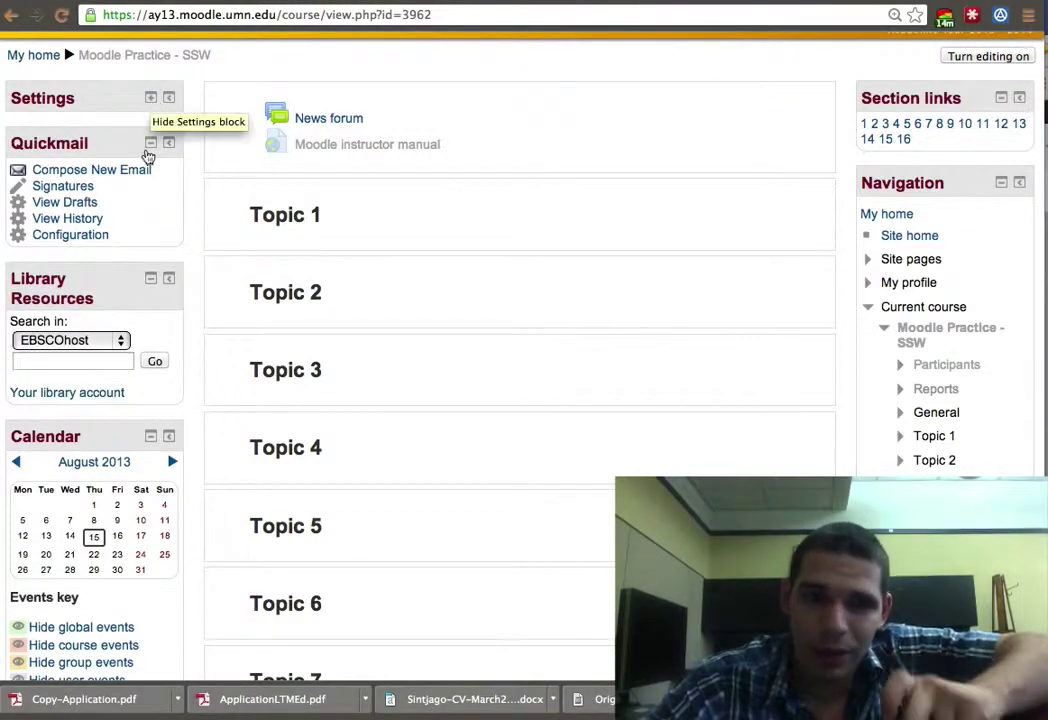
{"action": "left_click", "coordinate": [151, 143]}
{"action": "left_click", "coordinate": [151, 189]}
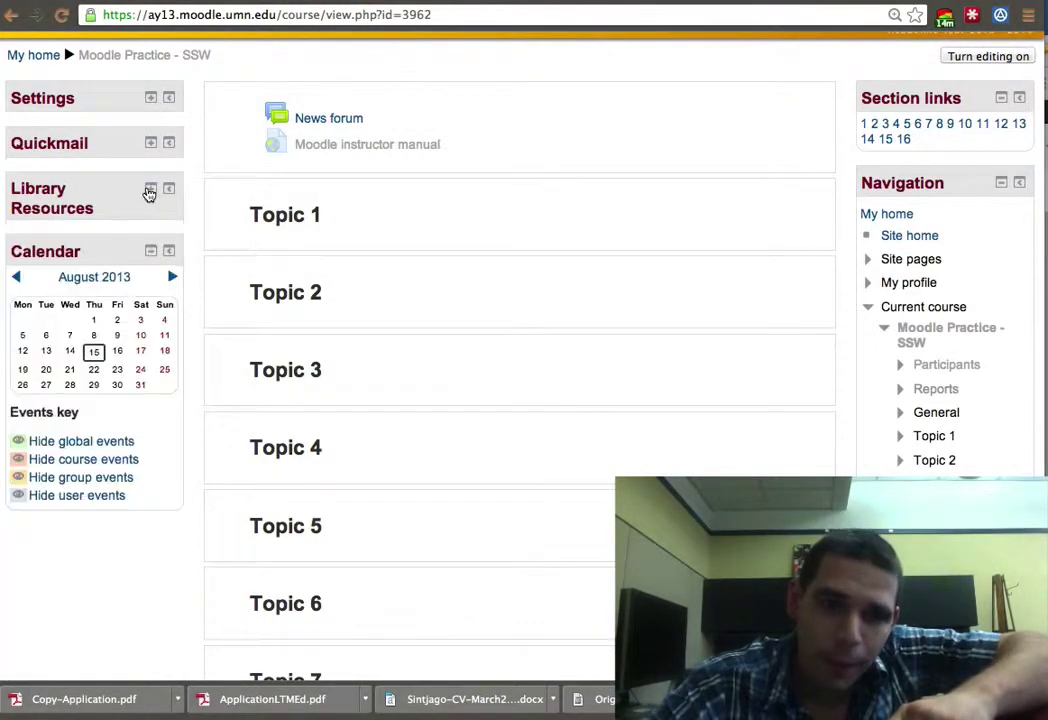
{"action": "left_click", "coordinate": [151, 251]}
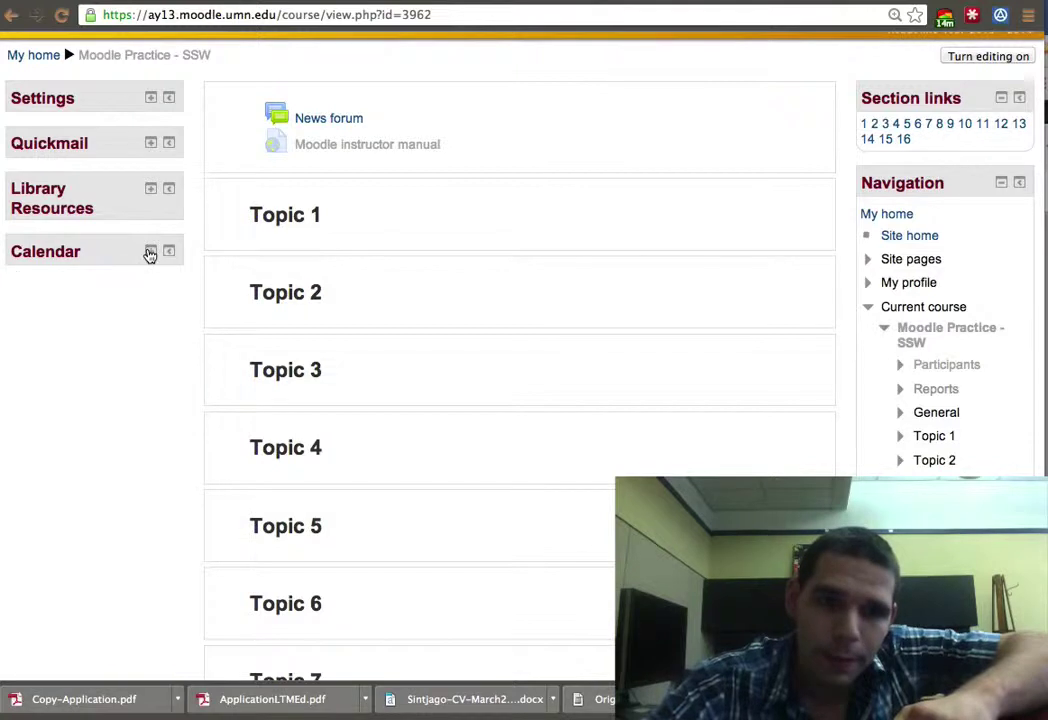
{"action": "left_click", "coordinate": [1001, 97]}
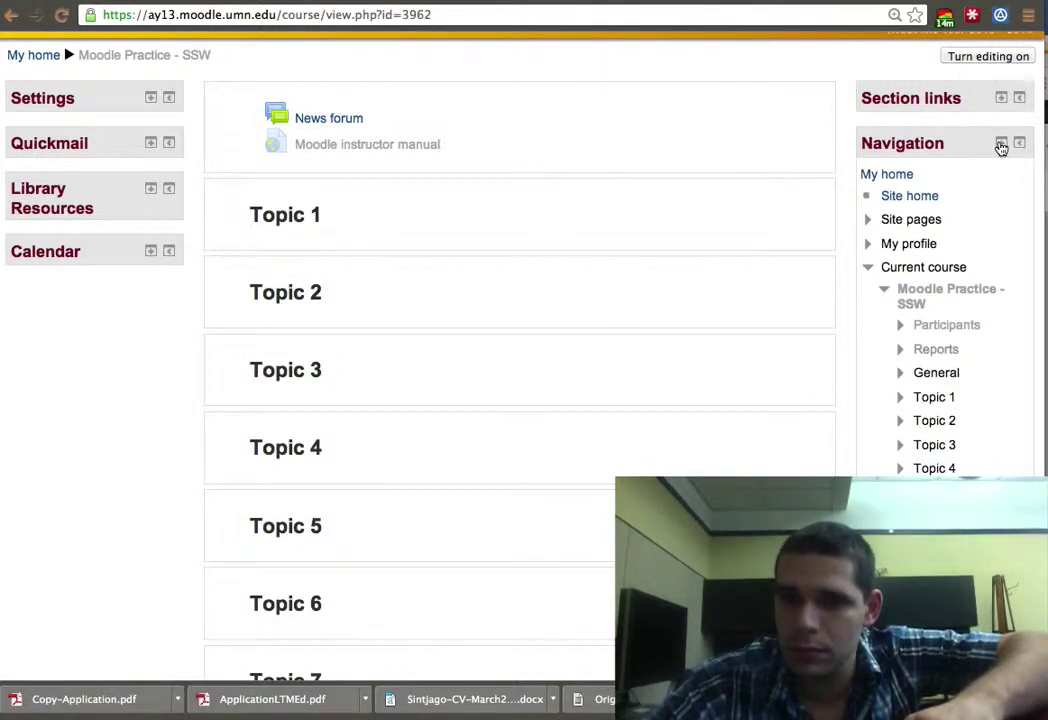
{"action": "left_click", "coordinate": [1001, 143]}
{"action": "left_click", "coordinate": [1000, 189]}
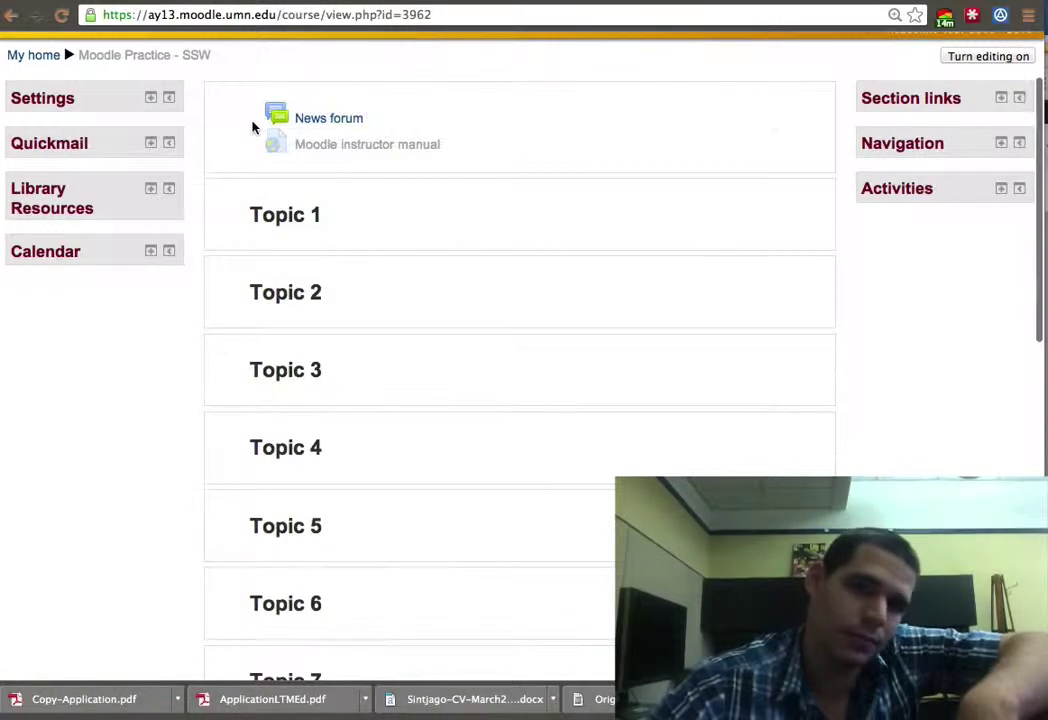
Step: Expand Settings, Quickmail, Library Resources, Calendar, Section links and Navigation again
{"action": "left_click", "coordinate": [150, 97]}
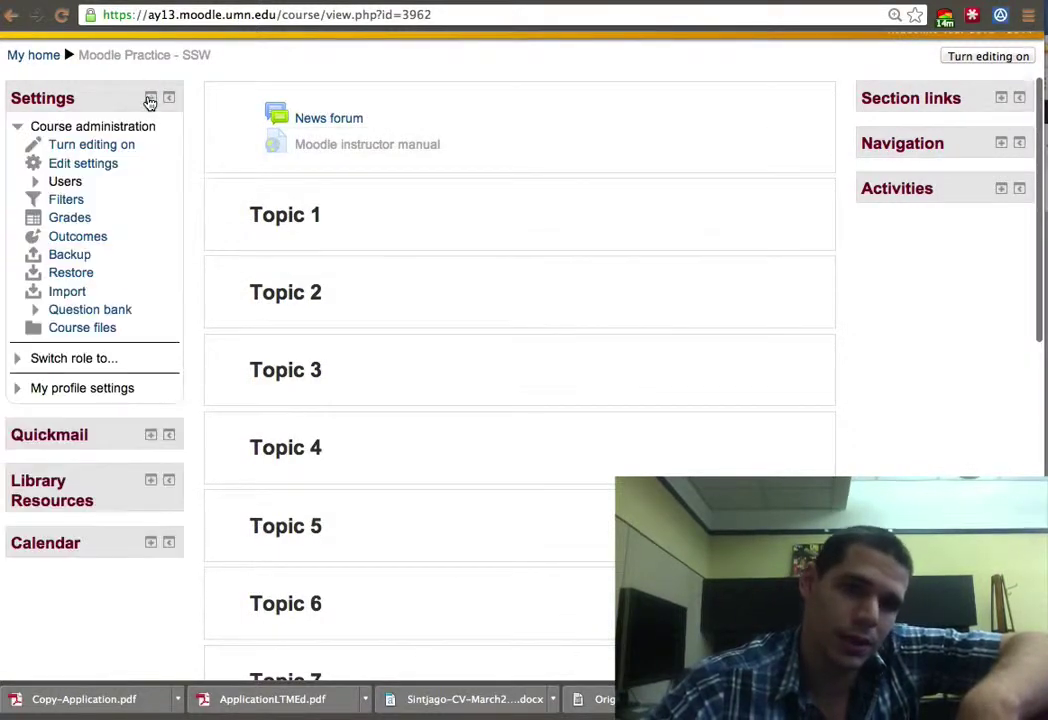
{"action": "left_click", "coordinate": [150, 434]}
{"action": "left_click", "coordinate": [151, 572]}
{"action": "scroll", "coordinate": [148, 585], "scroll_direction": "down", "scroll_amount": 5}
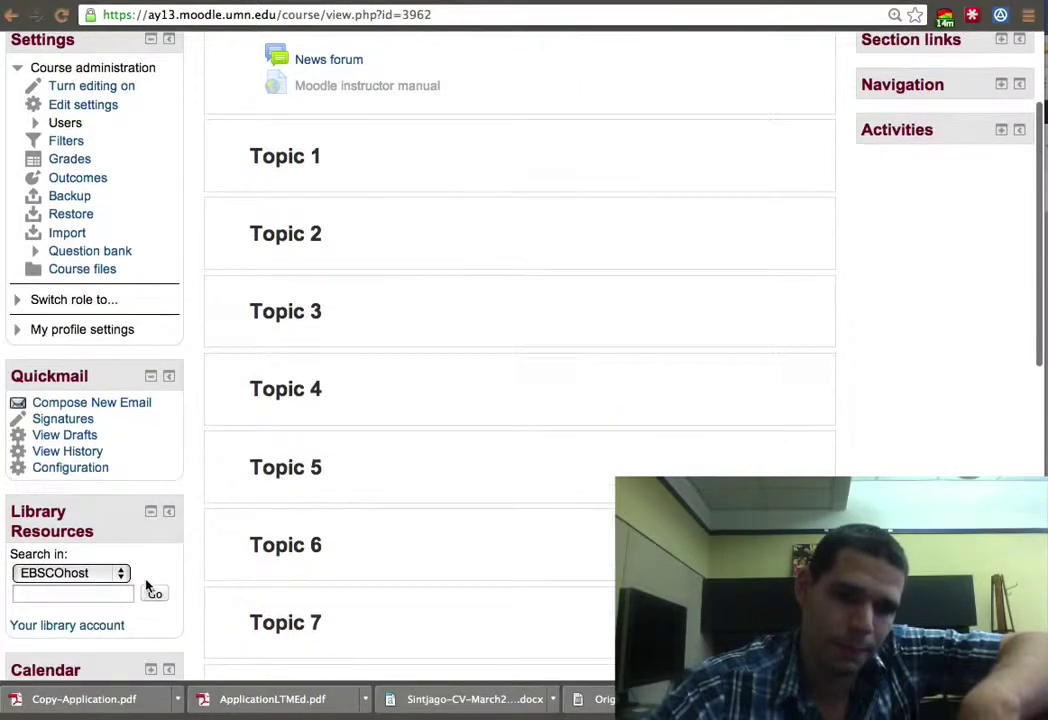
{"action": "left_click", "coordinate": [151, 504]}
{"action": "scroll", "coordinate": [199, 502], "scroll_direction": "up", "scroll_amount": 7}
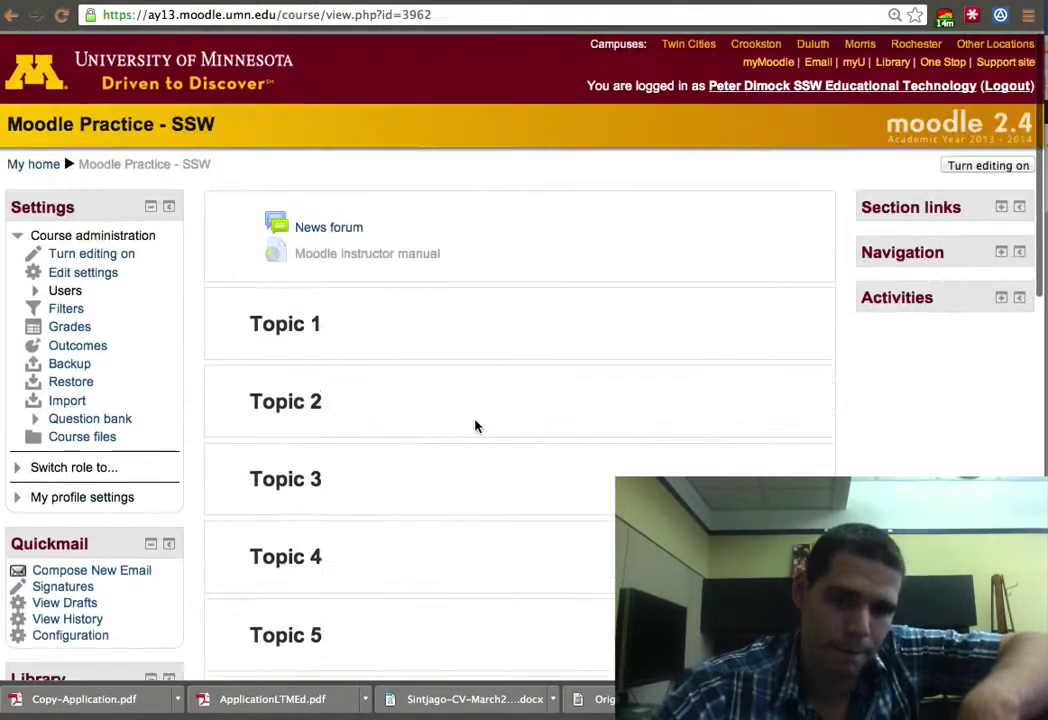
{"action": "left_click", "coordinate": [1001, 205]}
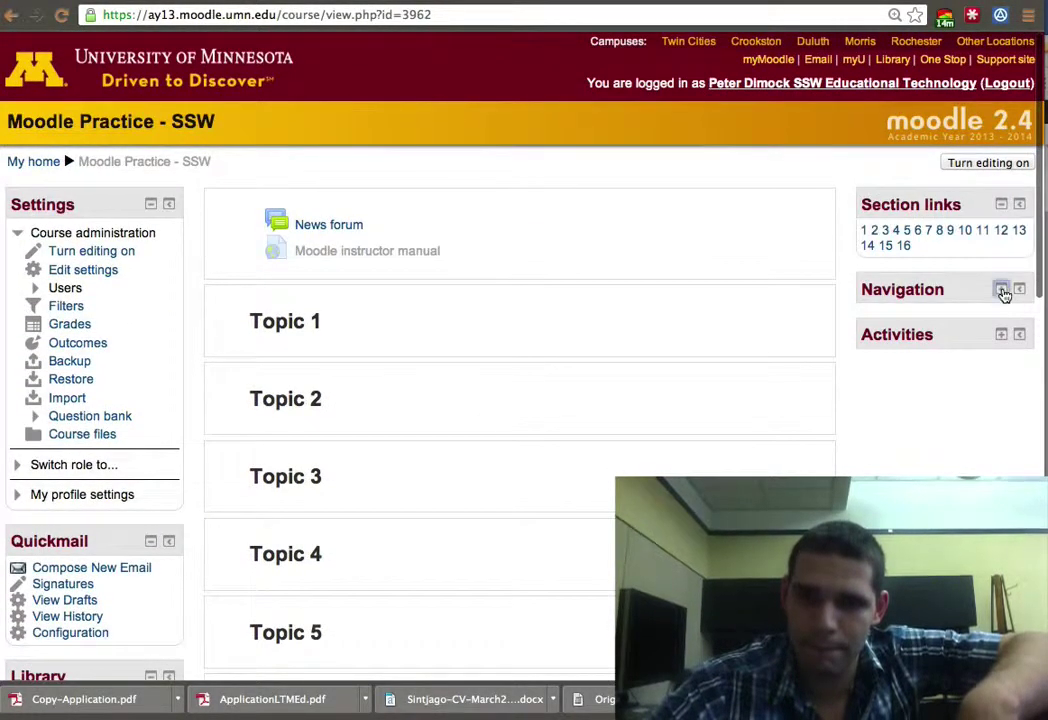
{"action": "left_click", "coordinate": [1002, 290]}
{"action": "scroll", "coordinate": [994, 428], "scroll_direction": "down", "scroll_amount": 10}
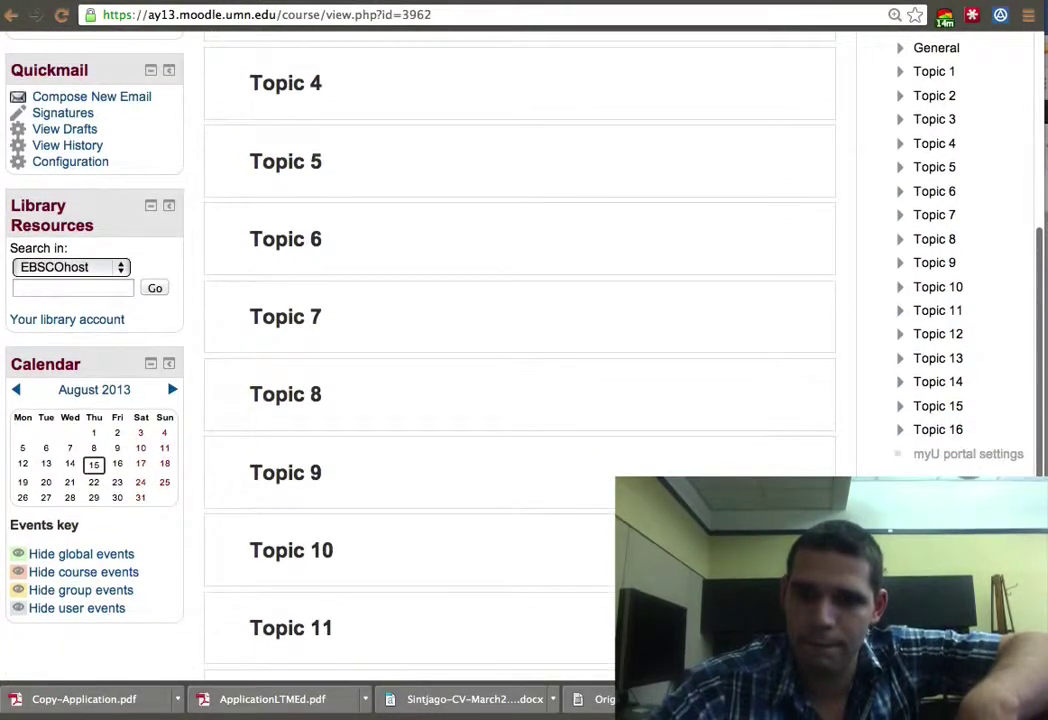
{"action": "scroll", "coordinate": [994, 428], "scroll_direction": "up", "scroll_amount": 4}
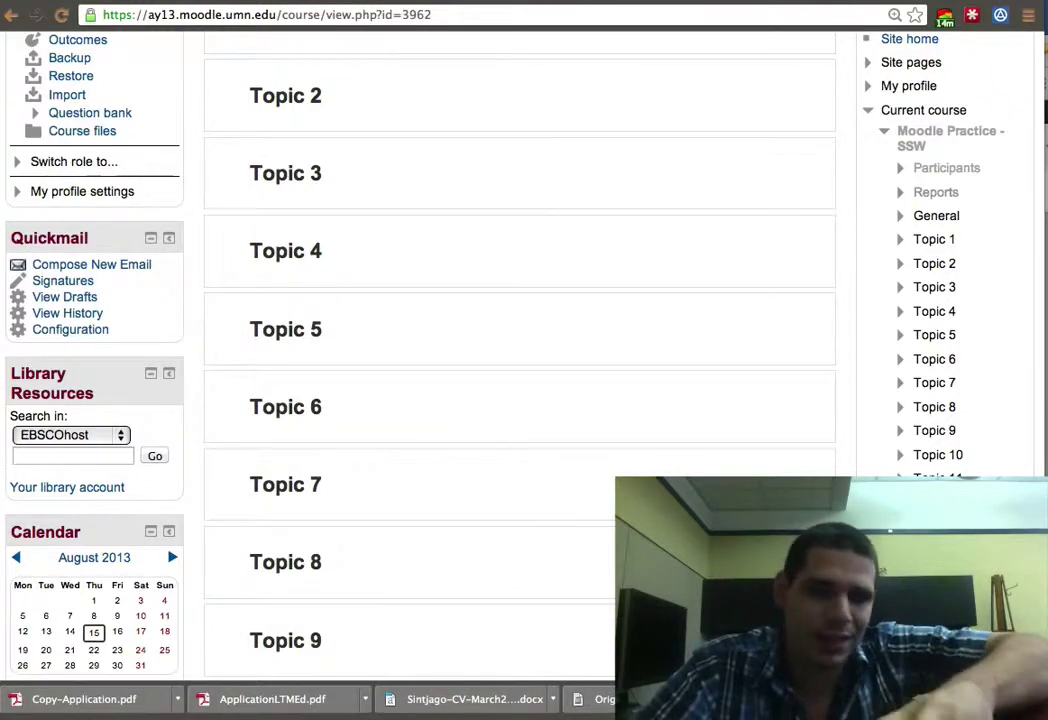
{"action": "scroll", "coordinate": [594, 257], "scroll_direction": "up", "scroll_amount": 5}
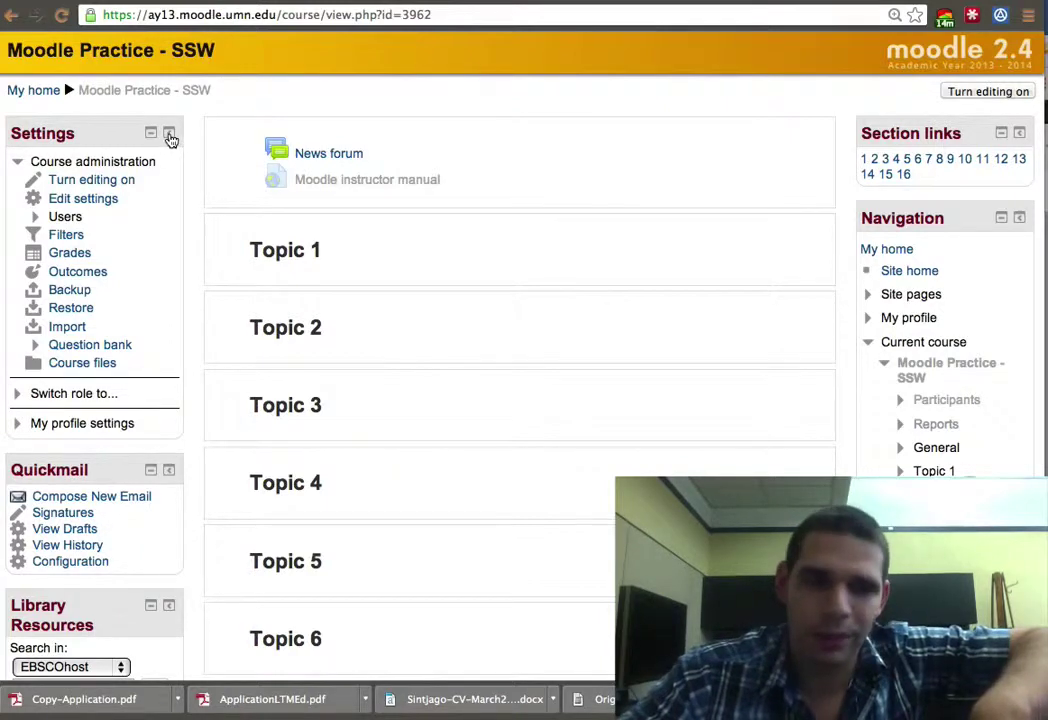
Step: Dock Settings, Quickmail, Library Resources, Calendar, Section links, Navigation and Activities to the left edge
{"action": "left_click", "coordinate": [169, 135]}
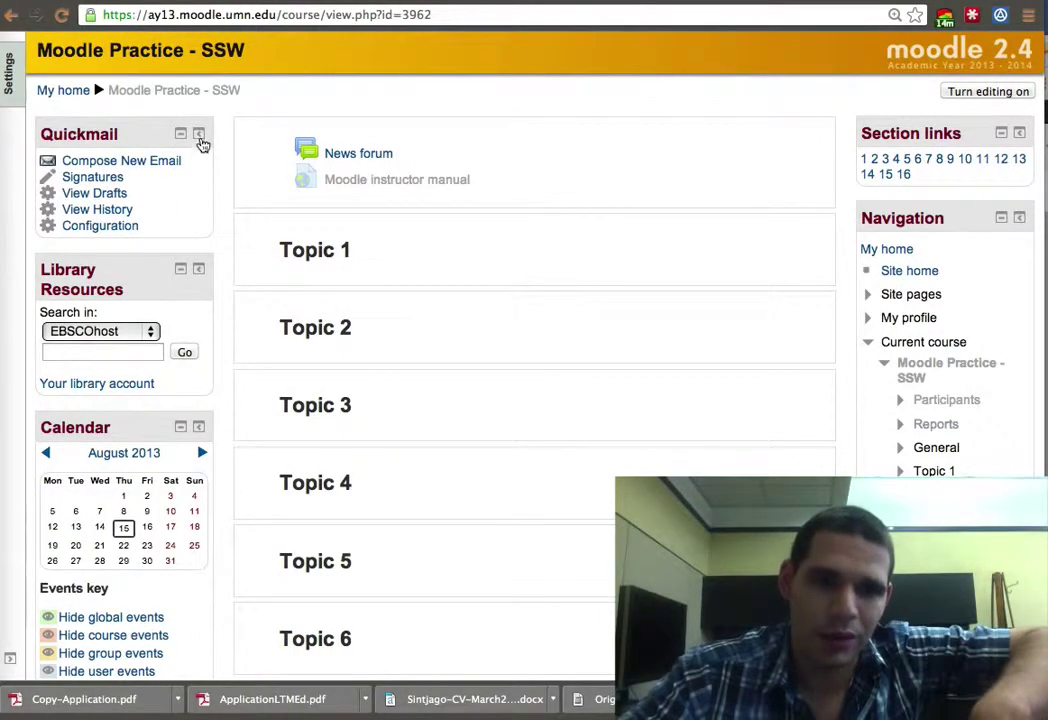
{"action": "left_click", "coordinate": [200, 137]}
{"action": "left_click", "coordinate": [200, 138]}
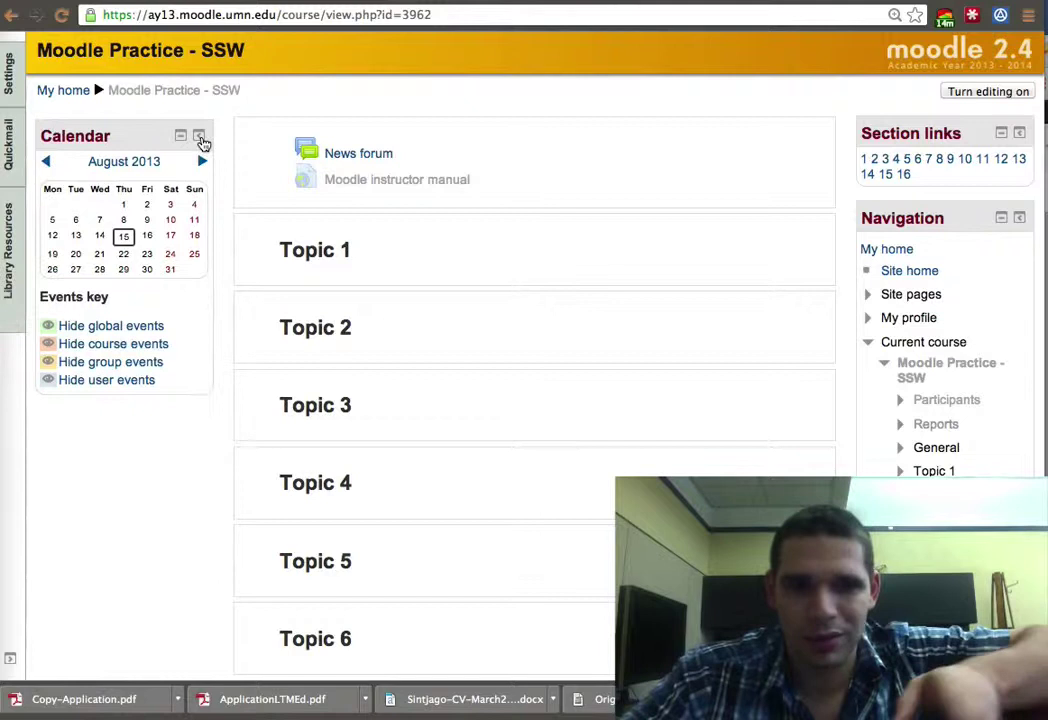
{"action": "left_click", "coordinate": [200, 139]}
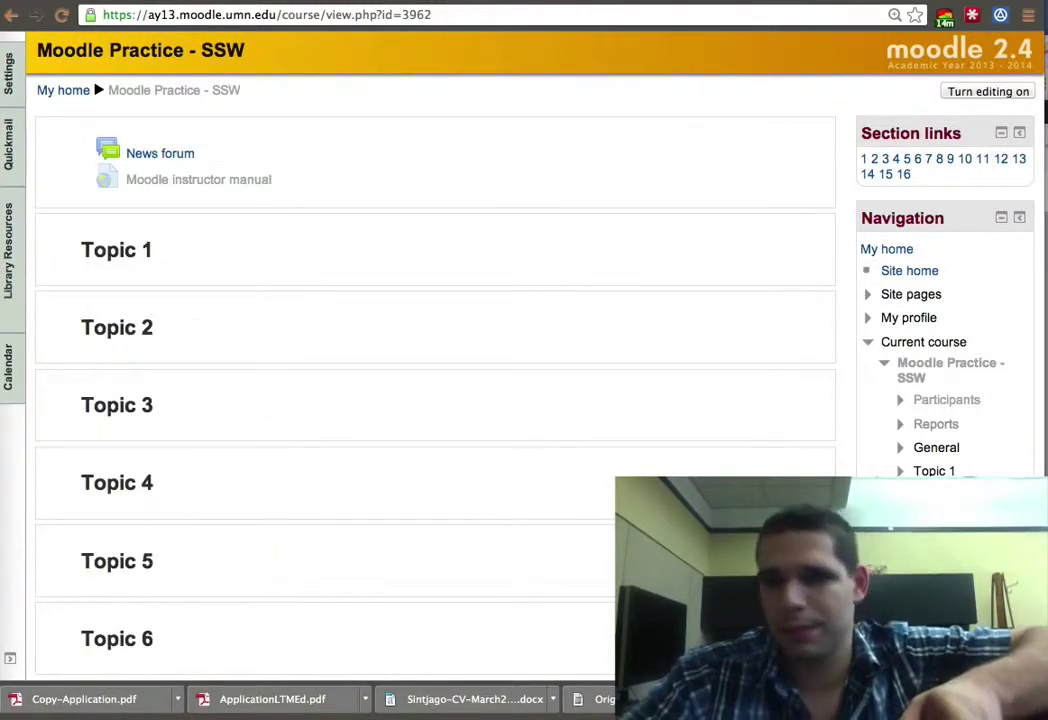
{"action": "left_click", "coordinate": [1020, 134]}
{"action": "left_click", "coordinate": [1020, 134]}
{"action": "left_click", "coordinate": [1020, 134]}
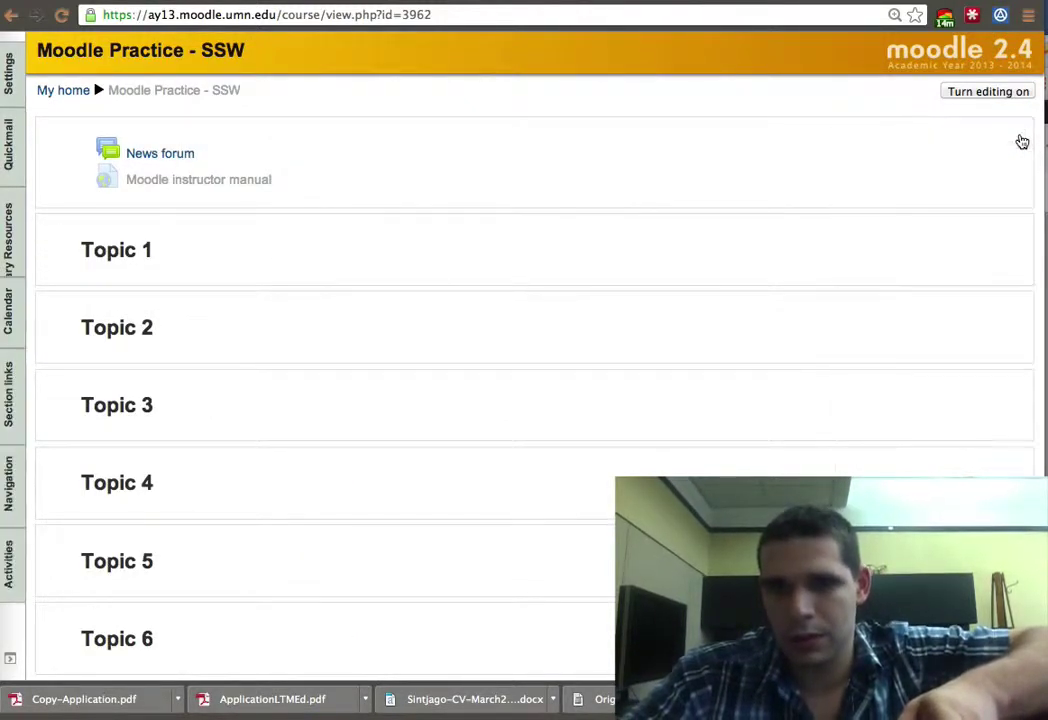
{"action": "scroll", "coordinate": [933, 381], "scroll_direction": "down", "scroll_amount": 2}
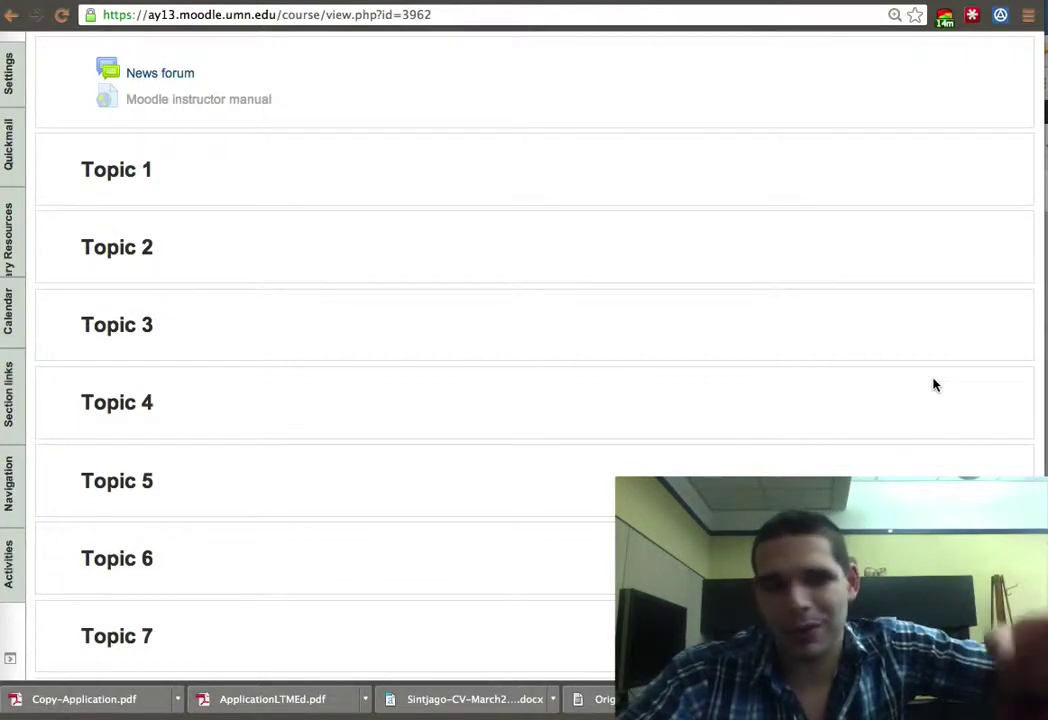
{"action": "scroll", "coordinate": [934, 385], "scroll_direction": "up", "scroll_amount": 3}
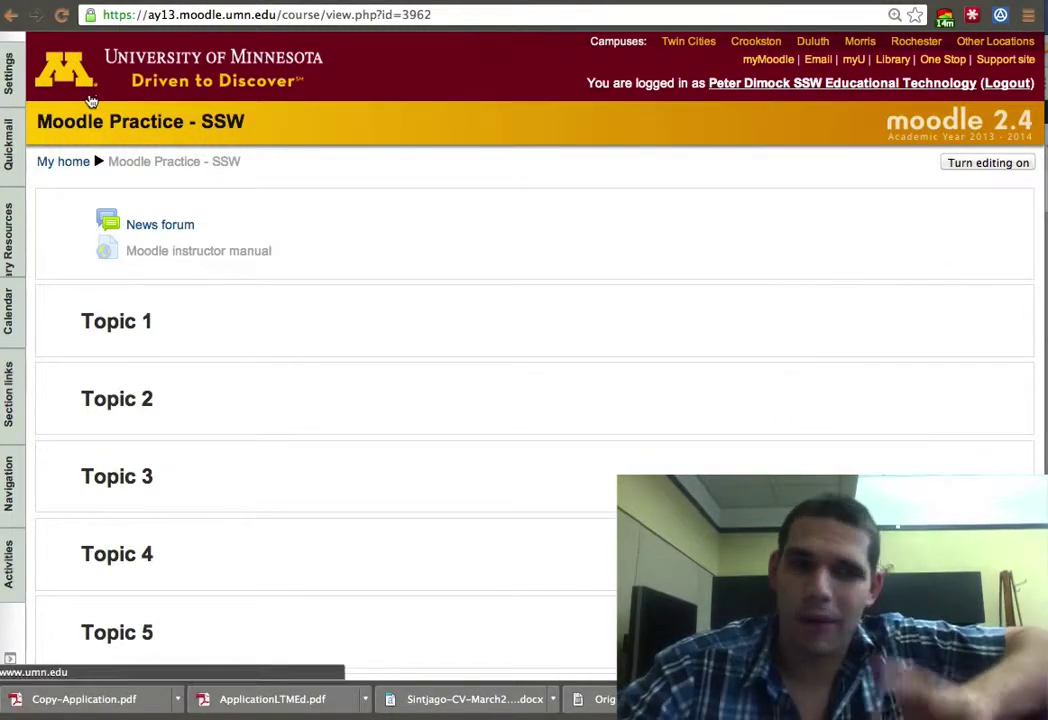
Step: Undock Settings, Quickmail, Library Resources and Calendar back onto the page
{"action": "mouse_move", "coordinate": [20, 65]}
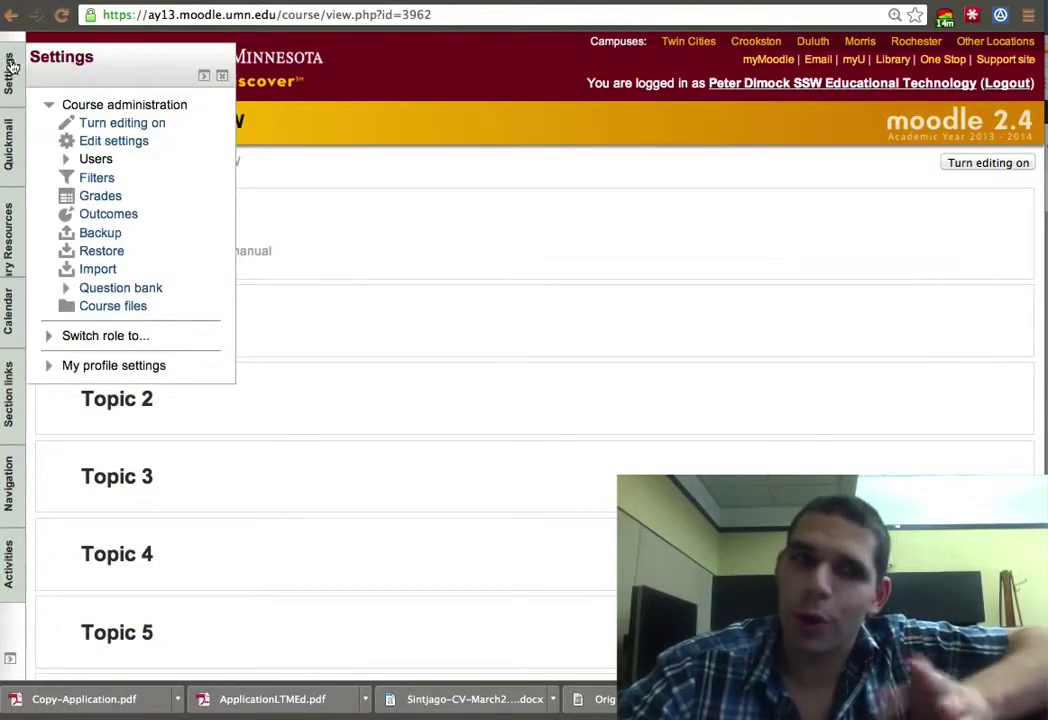
{"action": "left_click", "coordinate": [204, 76]}
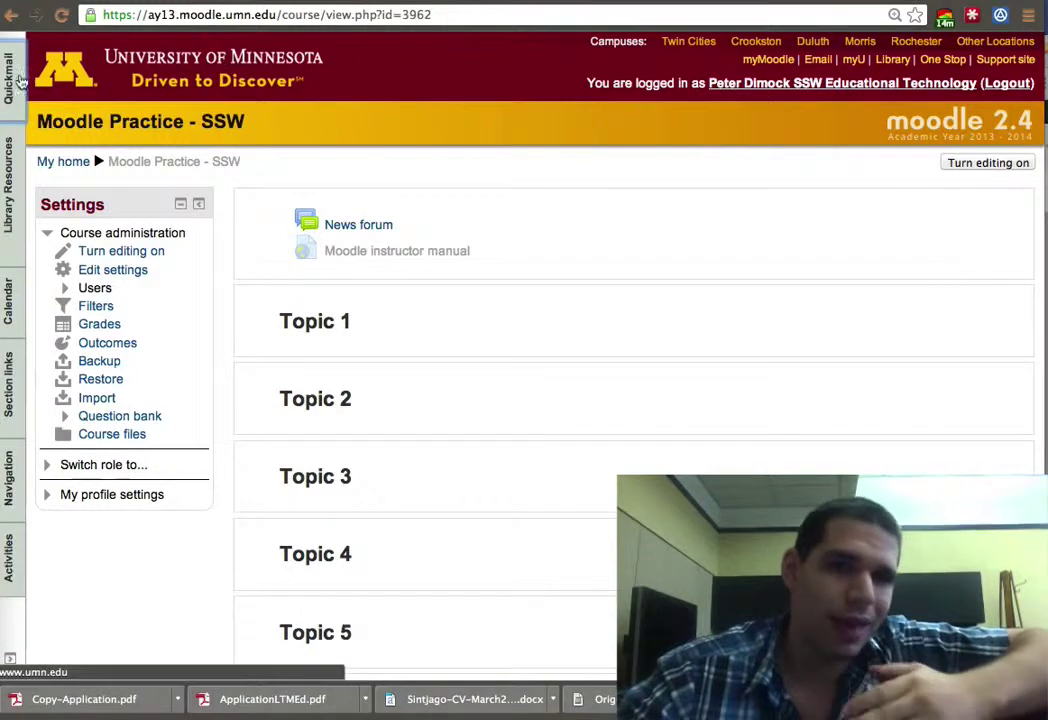
{"action": "mouse_move", "coordinate": [15, 80]}
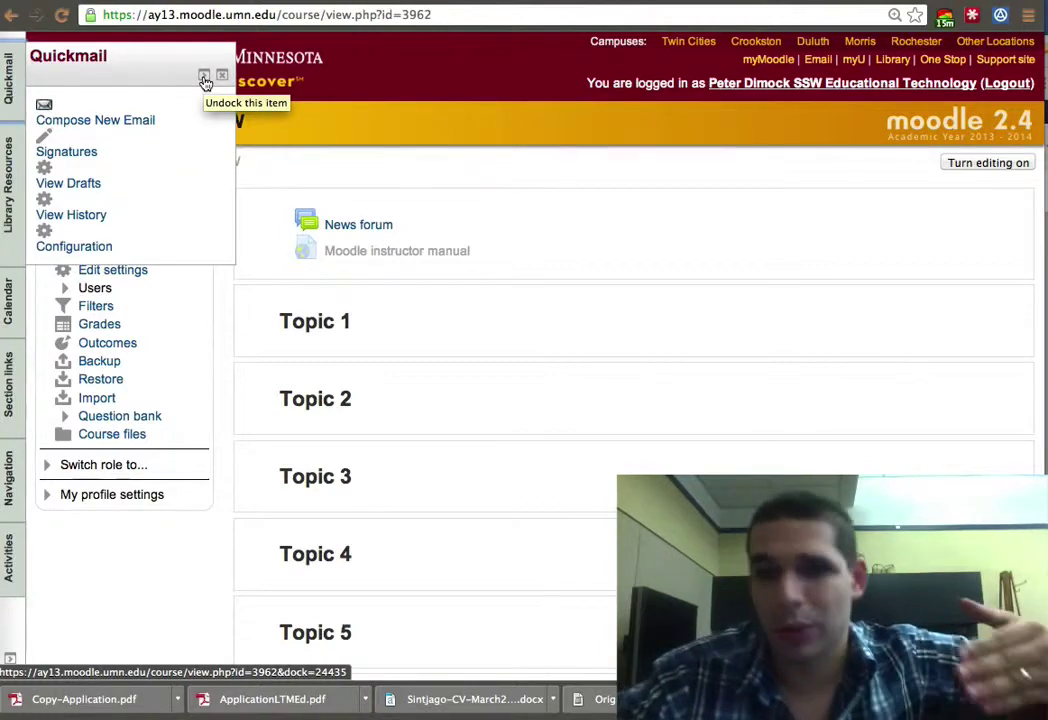
{"action": "left_click", "coordinate": [205, 79]}
{"action": "left_click", "coordinate": [8, 100]}
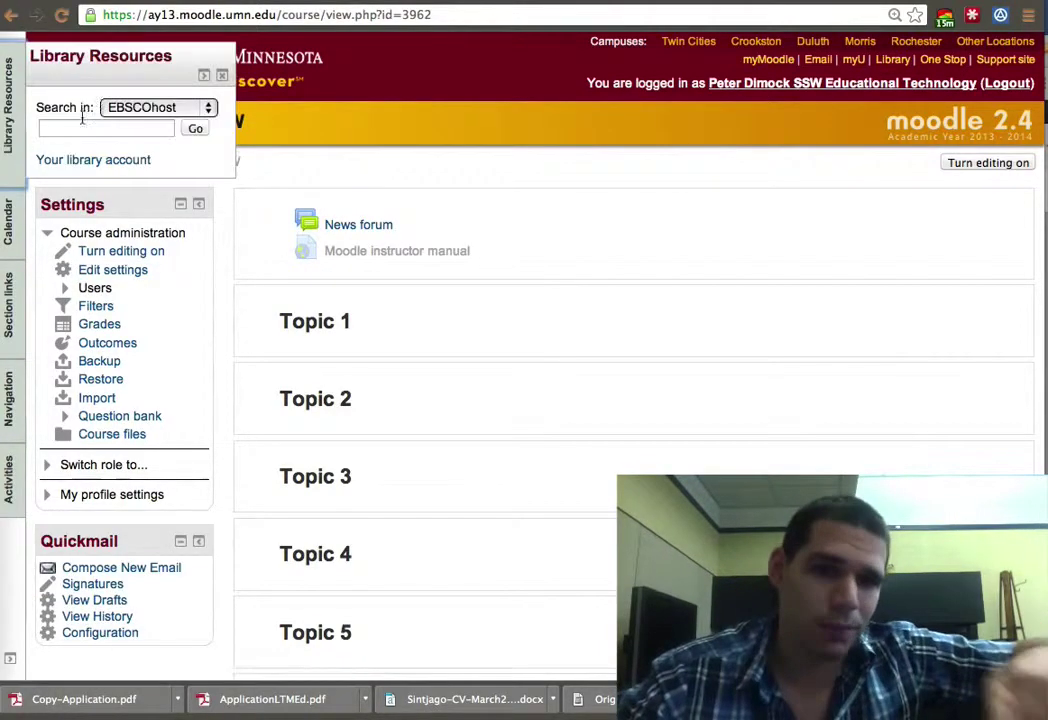
{"action": "left_click", "coordinate": [205, 80]}
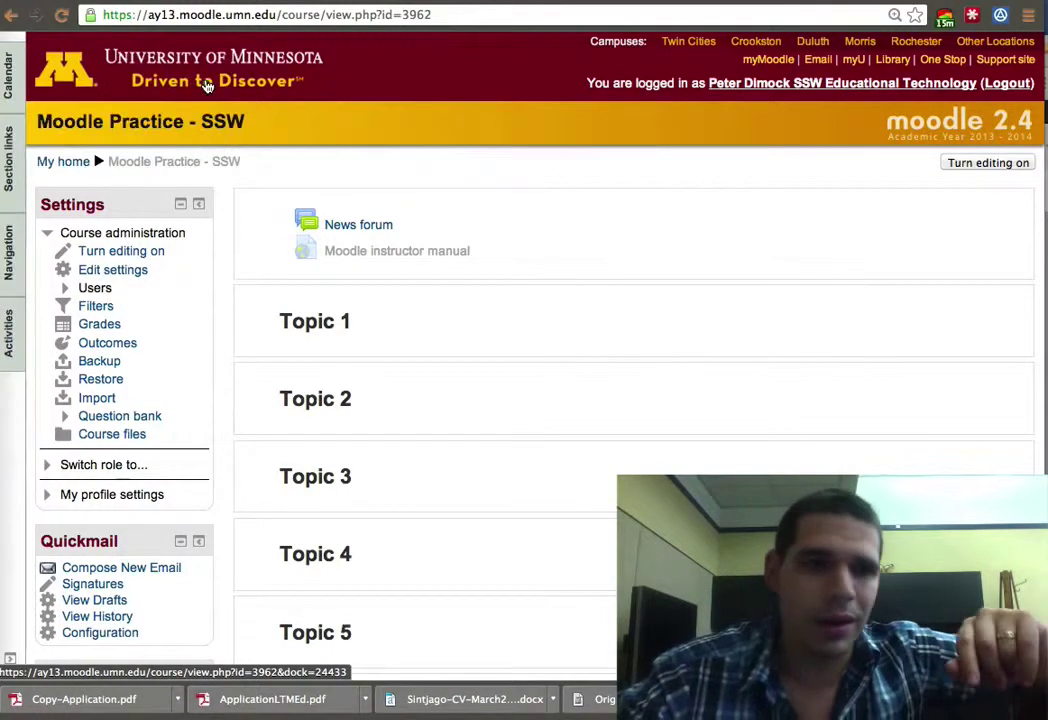
{"action": "left_click", "coordinate": [9, 78]}
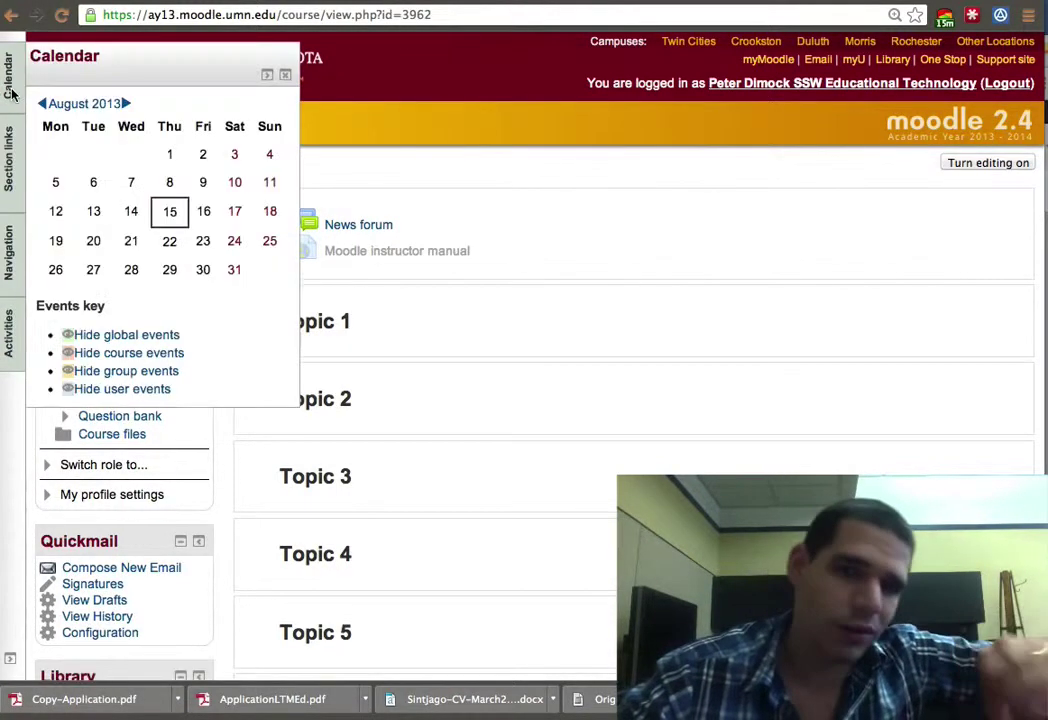
{"action": "left_click", "coordinate": [268, 87]}
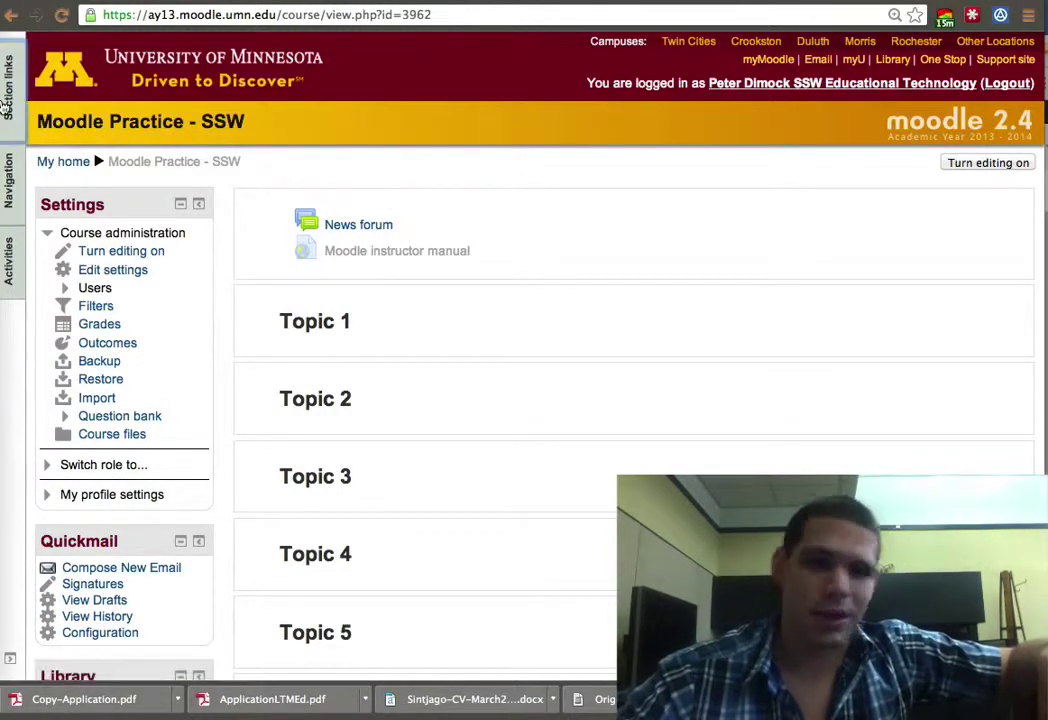
Step: Undock Section links, Navigation and Activities back to the right column, emptying the dock
{"action": "mouse_move", "coordinate": [8, 100]}
{"action": "left_click", "coordinate": [283, 76]}
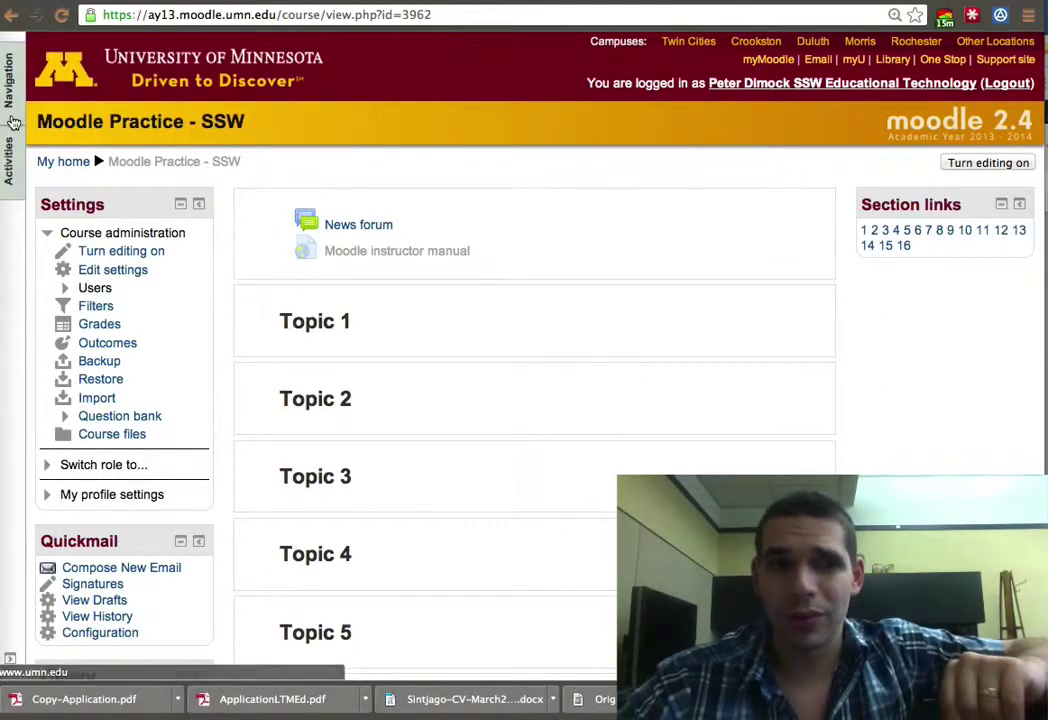
{"action": "left_click", "coordinate": [293, 75]}
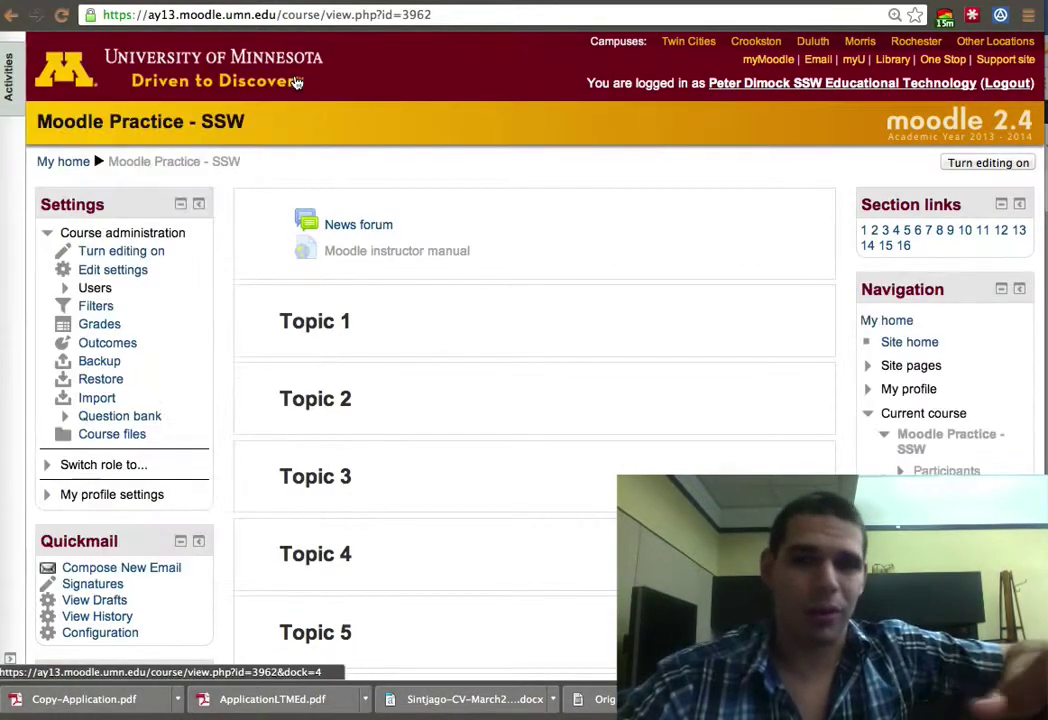
{"action": "mouse_move", "coordinate": [6, 88]}
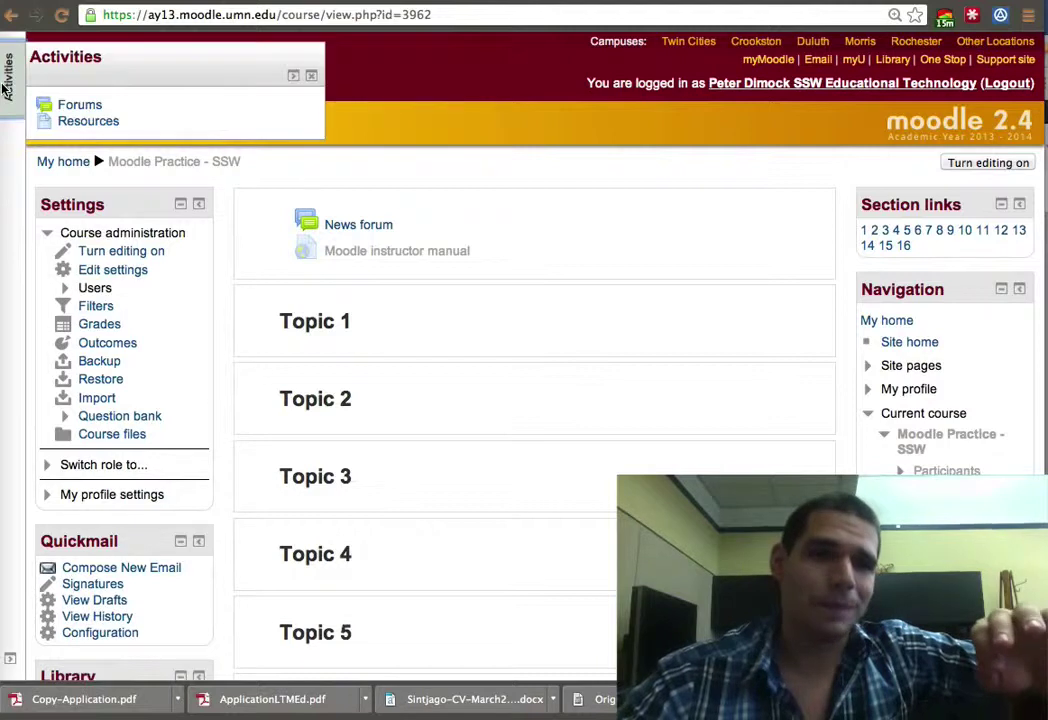
{"action": "left_click", "coordinate": [293, 76]}
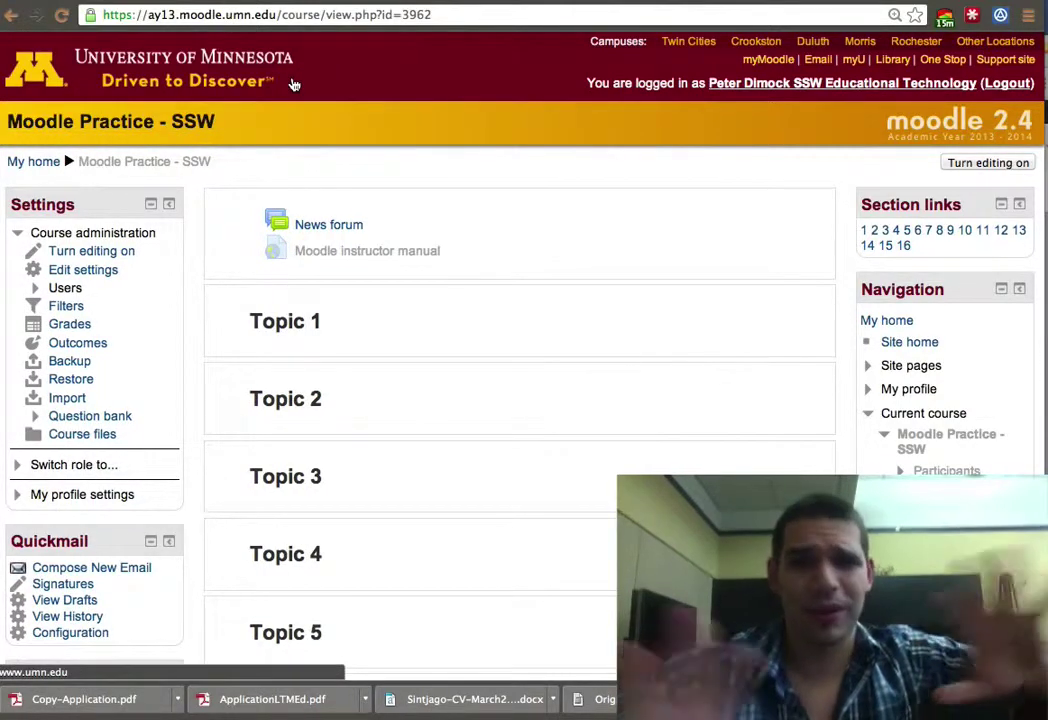